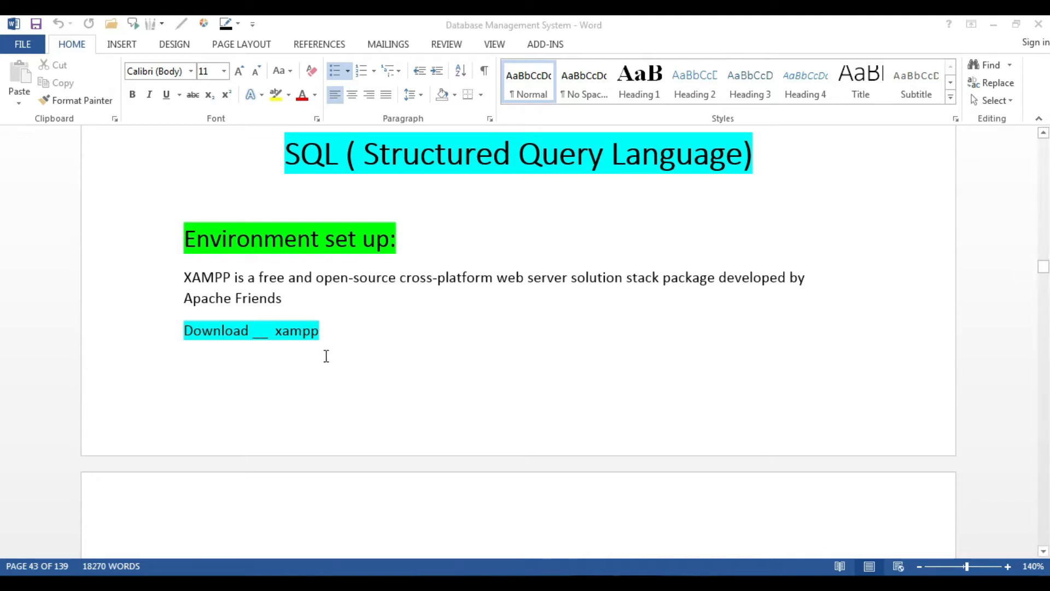
Switch to Firefox, search the web for "Xampp download" and open the apachefriends.org Download XAMPP result
{"action": "scroll", "coordinate": [328, 358], "scroll_direction": "down", "scroll_amount": 4}
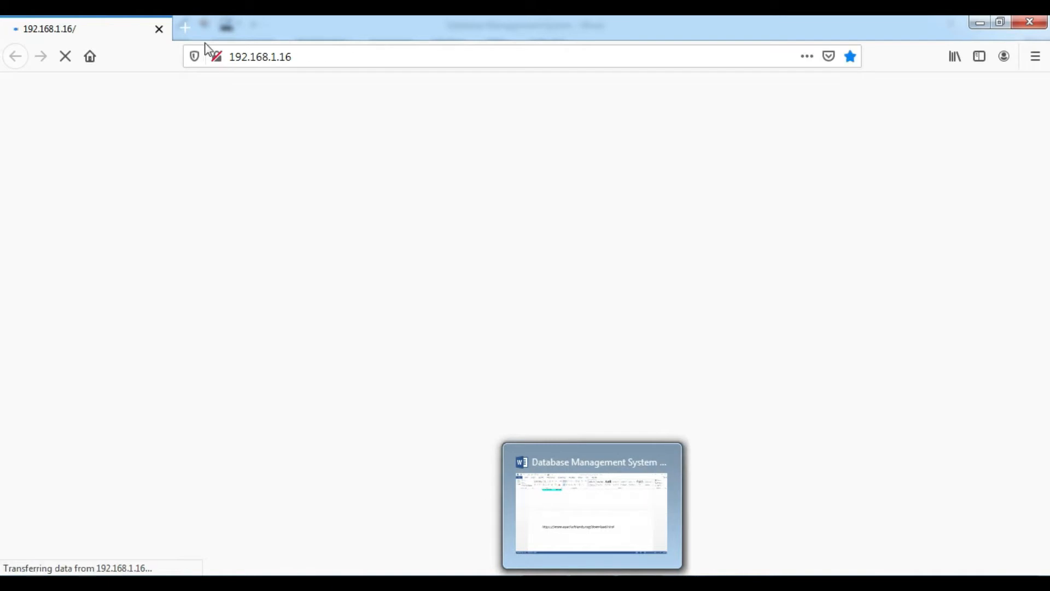
{"action": "left_click", "coordinate": [159, 29]}
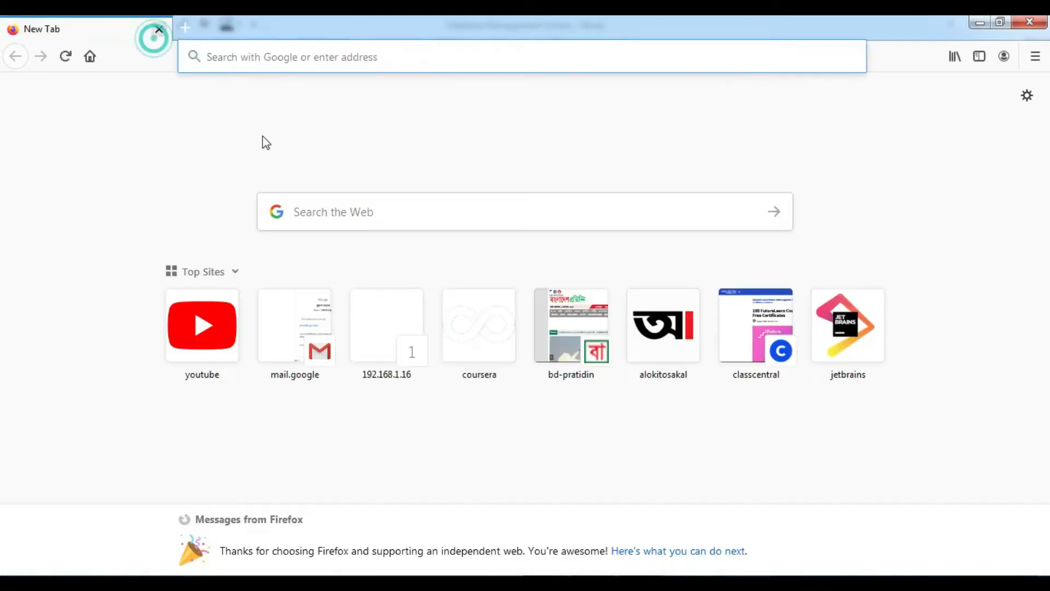
{"action": "left_click", "coordinate": [324, 210]}
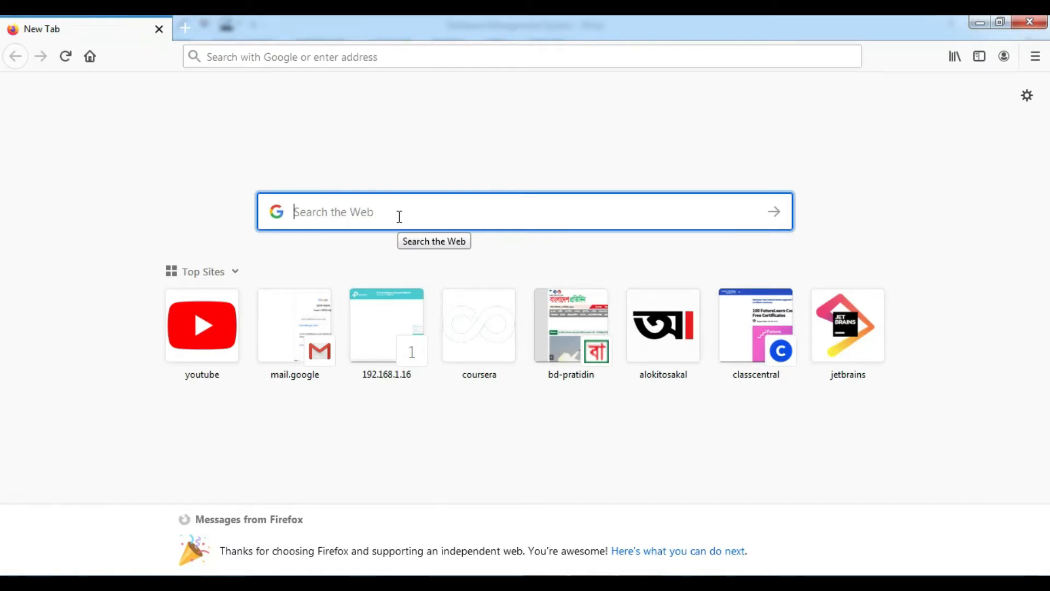
{"action": "type", "text": "Xampp"}
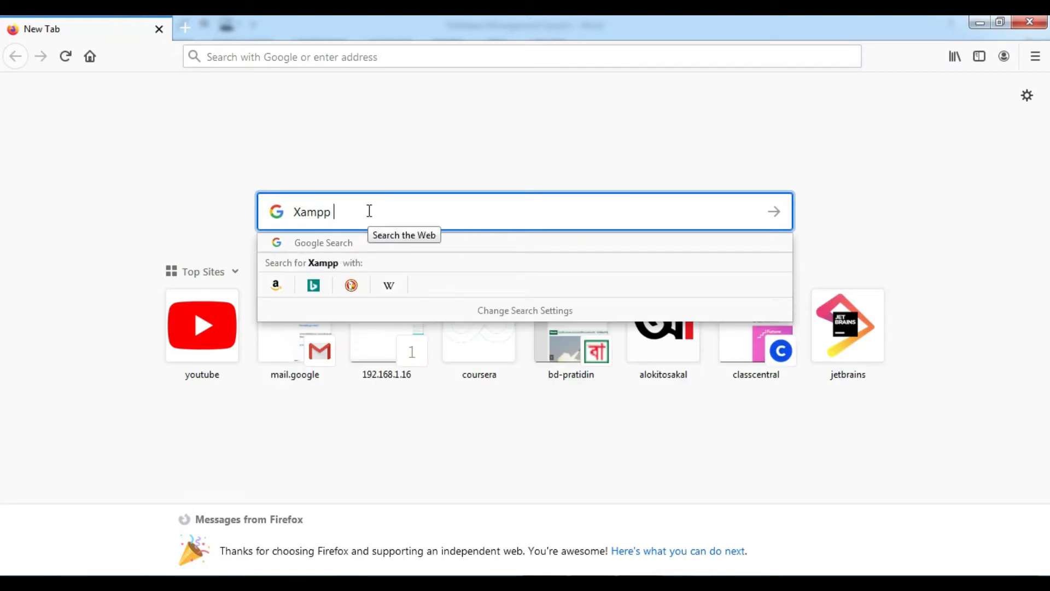
{"action": "type", "text": " download"}
{"action": "key", "text": "Return"}
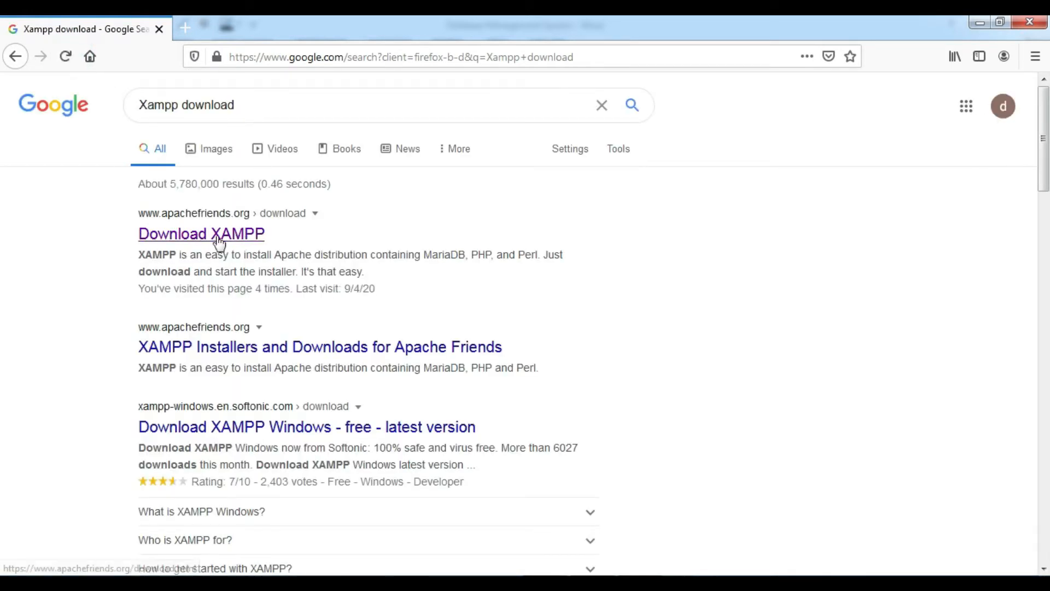
{"action": "left_click", "coordinate": [250, 242]}
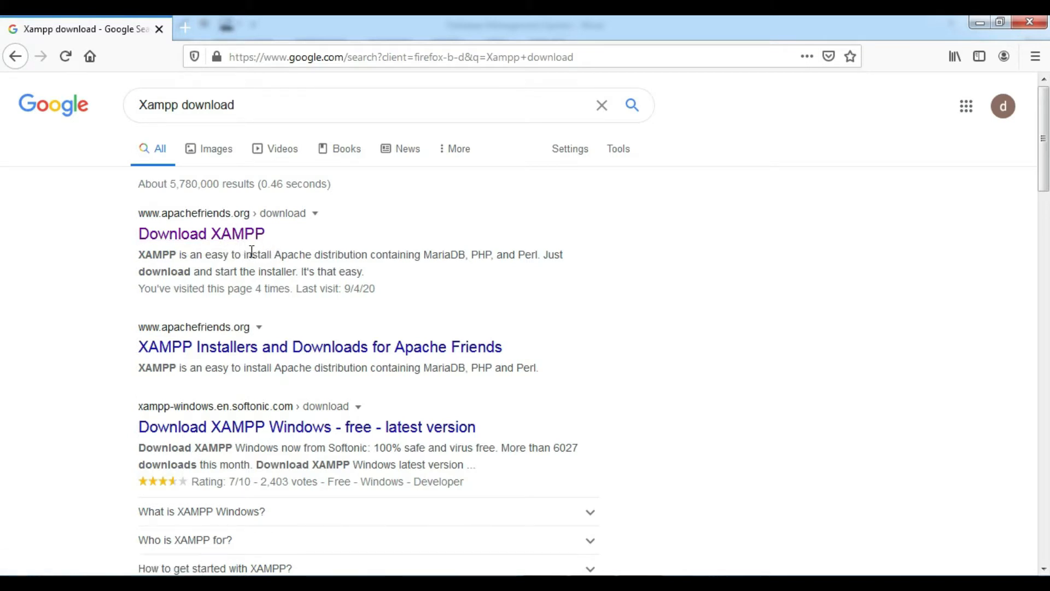
{"action": "left_click", "coordinate": [216, 235]}
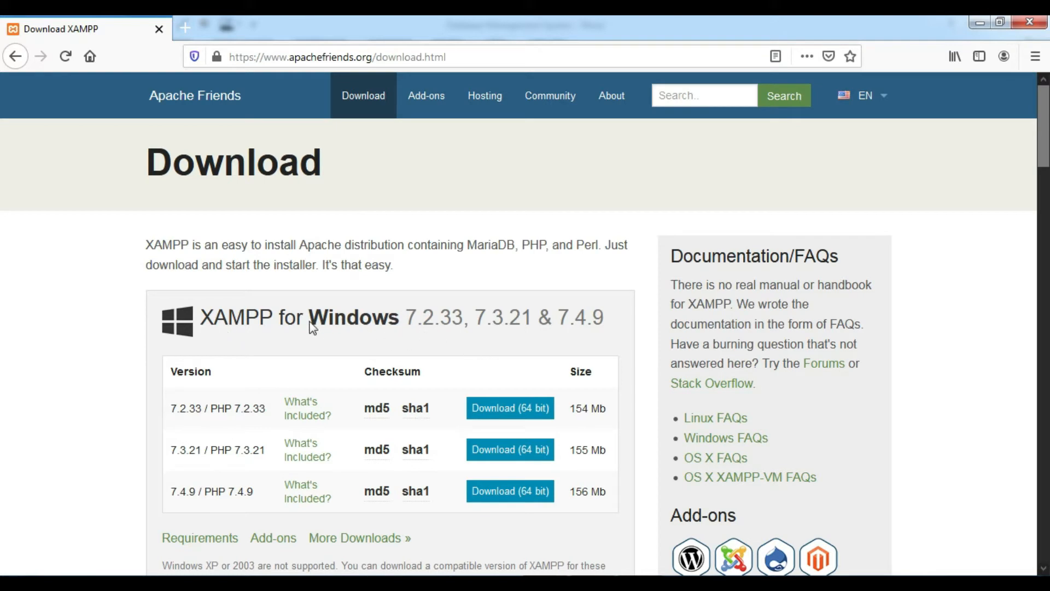
Examine the XAMPP versions offered for Windows, Linux and OS X on the download page
{"action": "scroll", "coordinate": [420, 345], "scroll_direction": "down", "scroll_amount": 4}
{"action": "scroll", "coordinate": [423, 358], "scroll_direction": "down", "scroll_amount": 3}
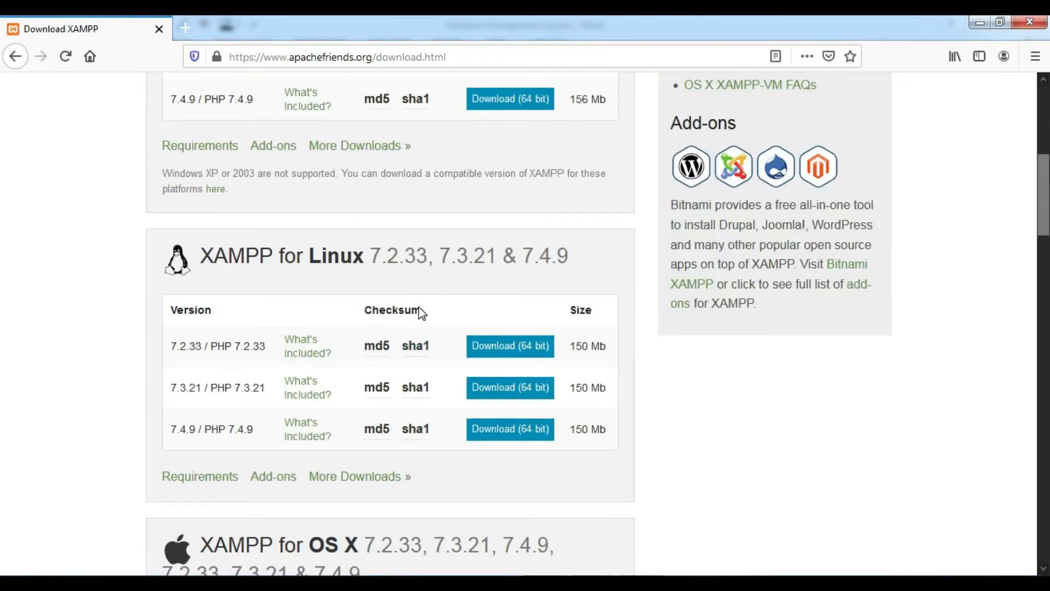
{"action": "scroll", "coordinate": [413, 288], "scroll_direction": "down", "scroll_amount": 4}
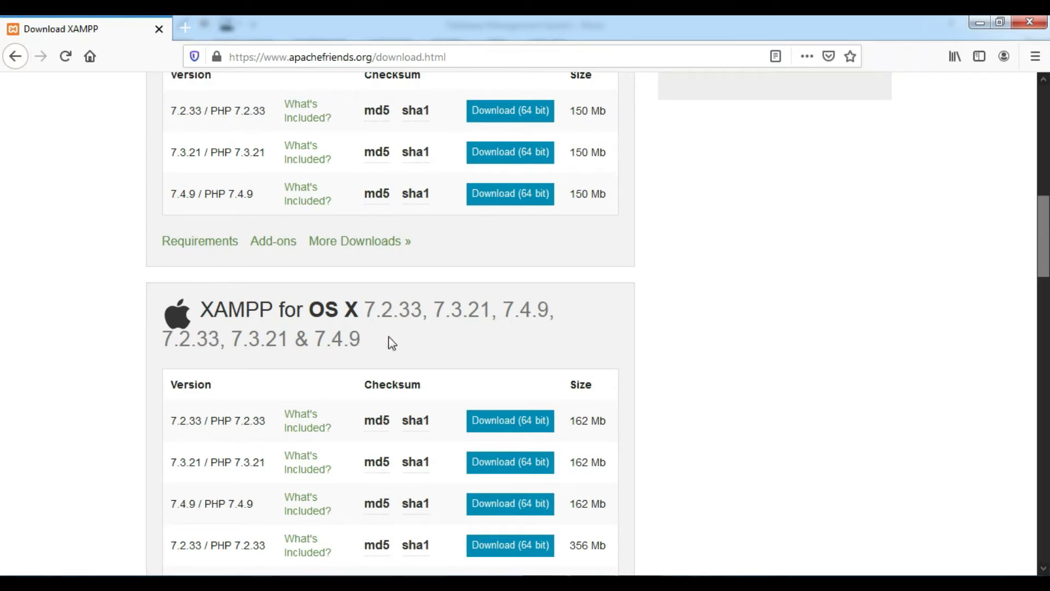
{"action": "scroll", "coordinate": [388, 339], "scroll_direction": "down", "scroll_amount": 2}
{"action": "scroll", "coordinate": [356, 350], "scroll_direction": "down", "scroll_amount": 4}
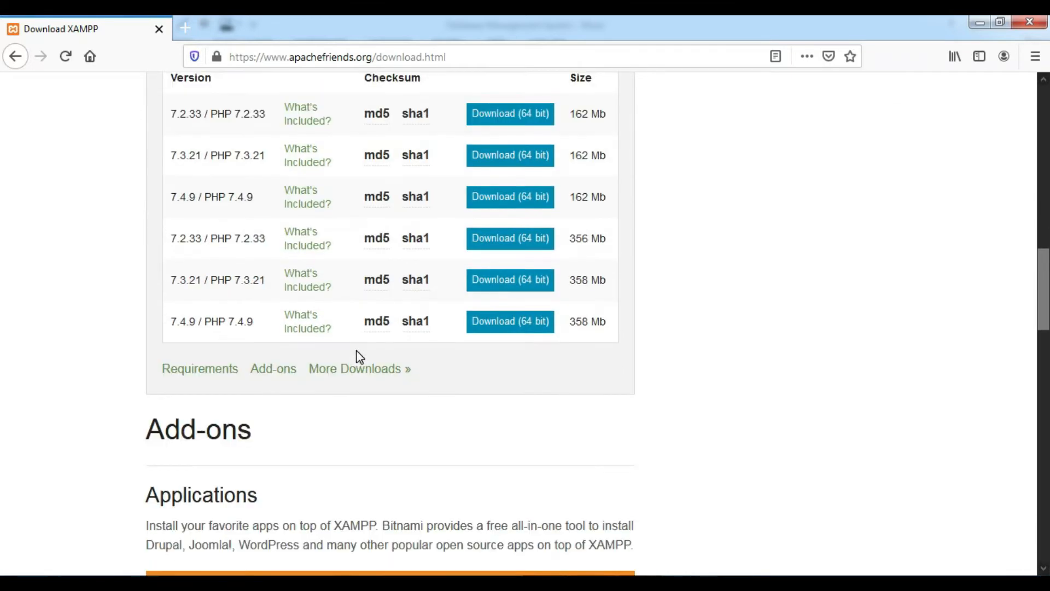
{"action": "scroll", "coordinate": [357, 360], "scroll_direction": "down", "scroll_amount": 5}
{"action": "scroll", "coordinate": [357, 359], "scroll_direction": "up", "scroll_amount": 17}
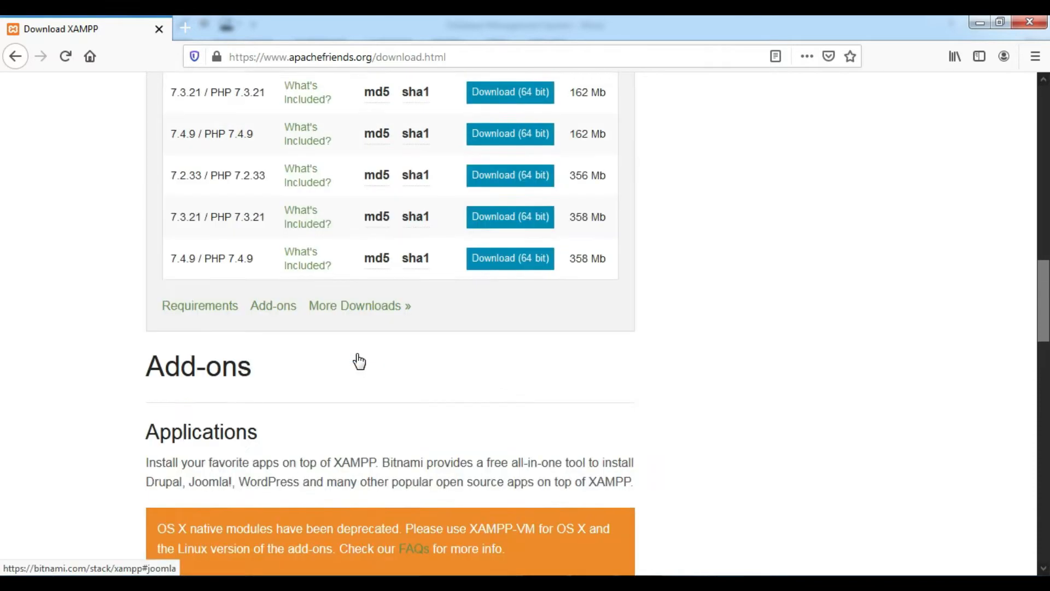
{"action": "scroll", "coordinate": [358, 361], "scroll_direction": "up", "scroll_amount": 5}
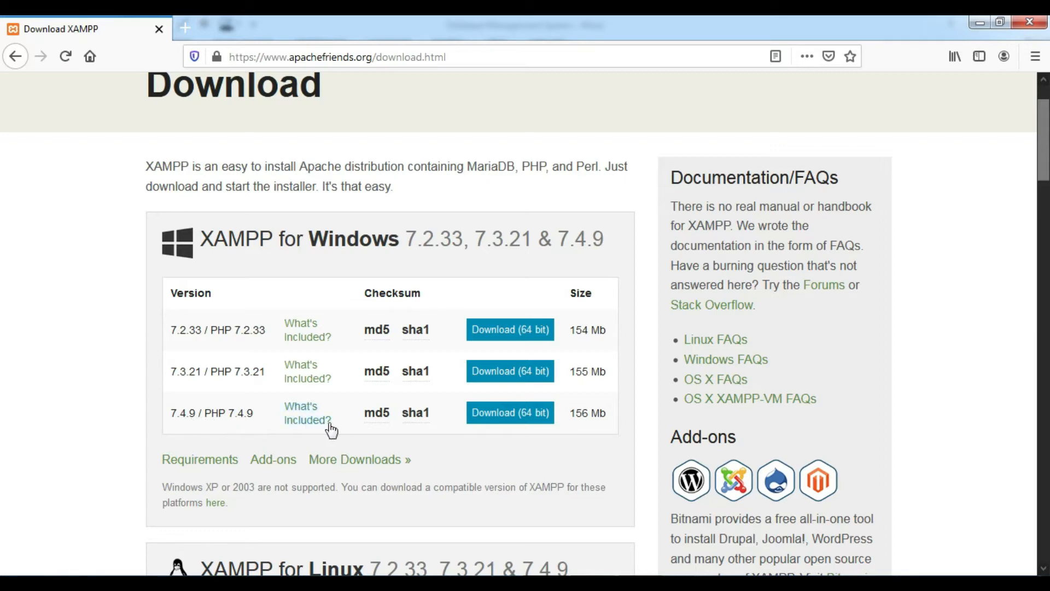
Download the 64-bit XAMPP 7.4.9 installer for Windows into the Programs download category and dismiss the completion dialog
{"action": "left_click", "coordinate": [519, 417]}
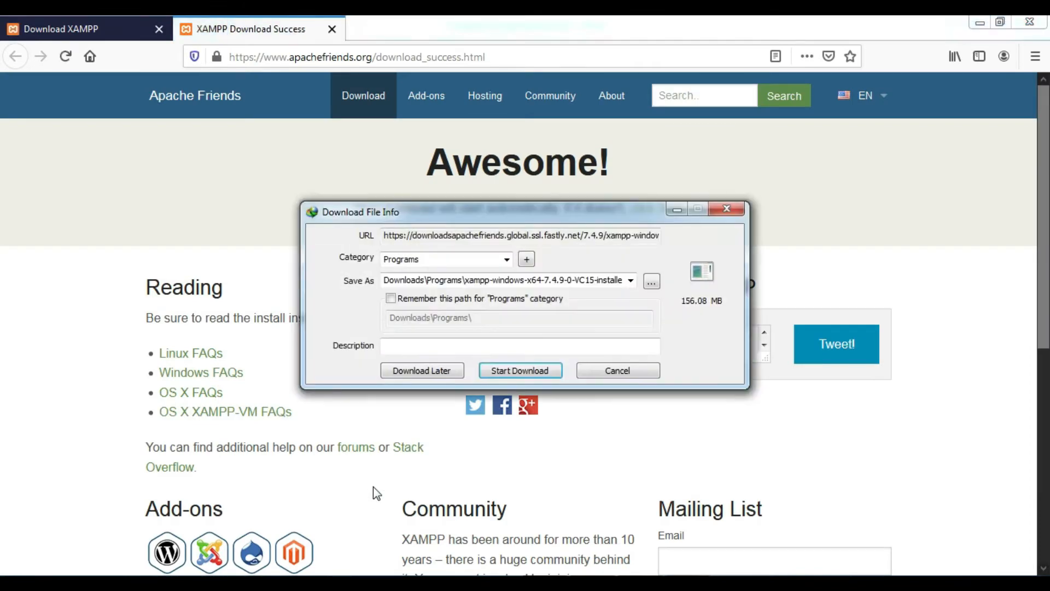
{"action": "left_click", "coordinate": [501, 370]}
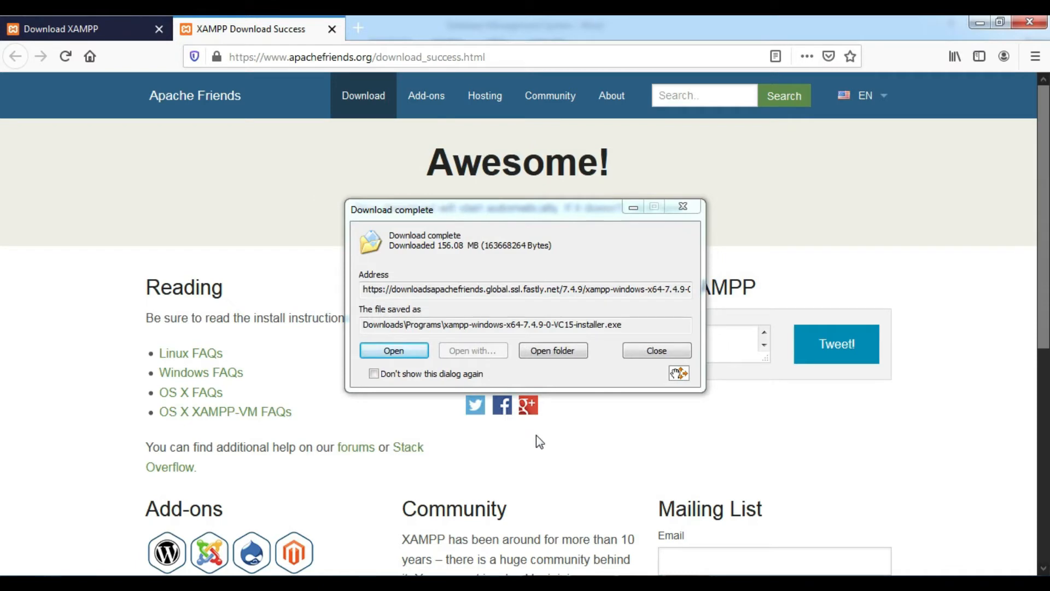
{"action": "left_click", "coordinate": [675, 210]}
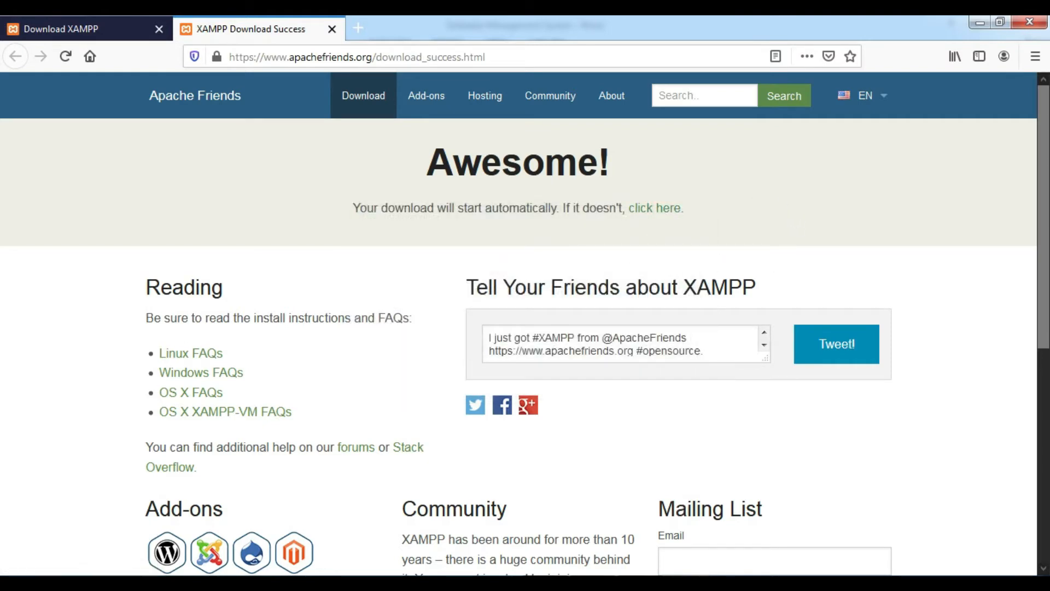
Launch xampp-windows-x64-7.4.9-0-VC15-installer from the Programs folder in Downloads and dismiss the User Account Control warning
{"action": "left_click", "coordinate": [550, 581]}
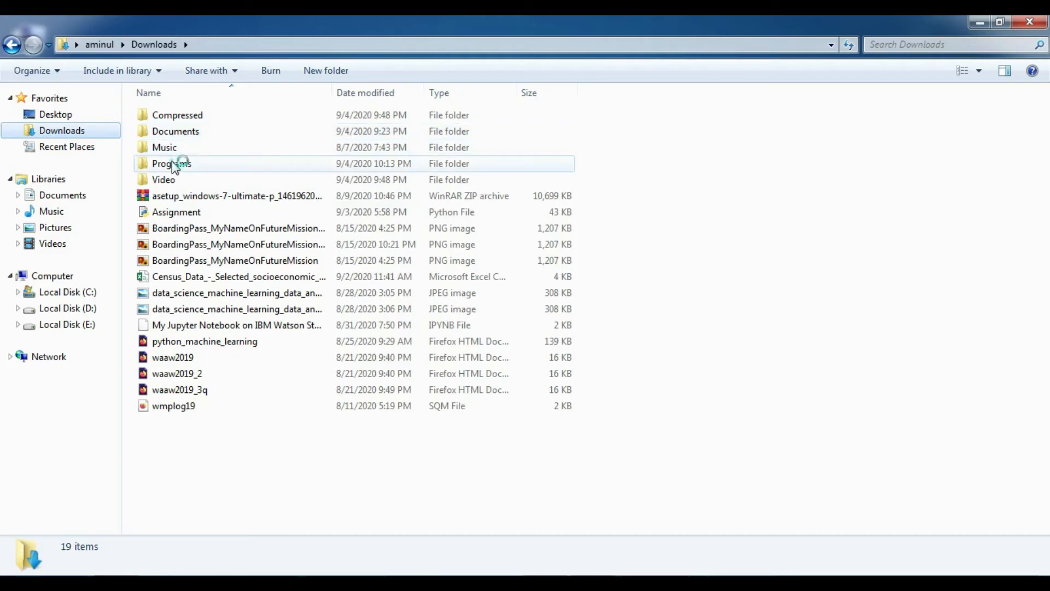
{"action": "double_click", "coordinate": [172, 163]}
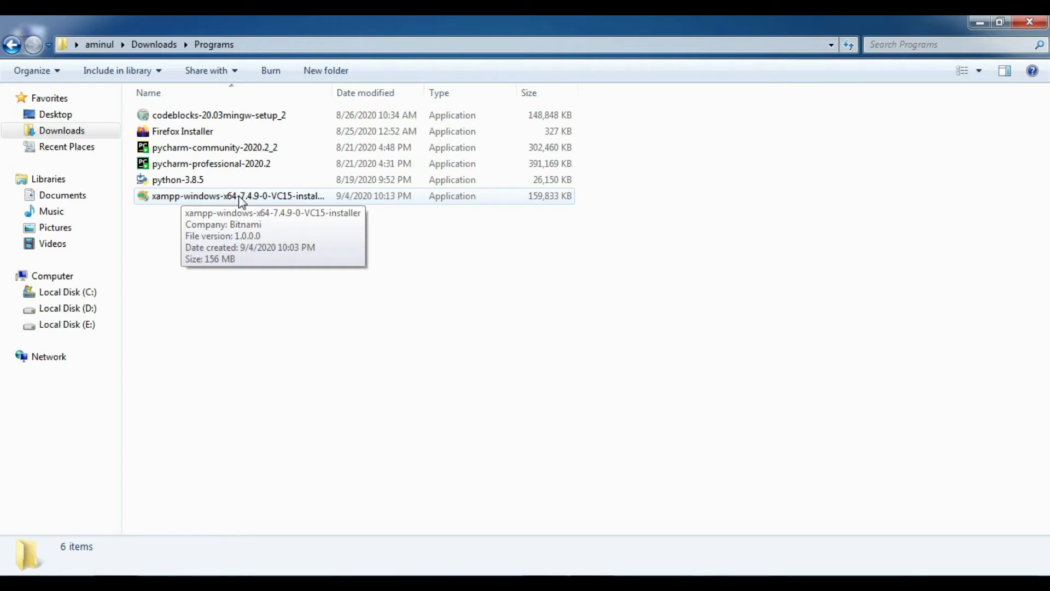
{"action": "left_click", "coordinate": [186, 197]}
{"action": "right_click", "coordinate": [187, 197]}
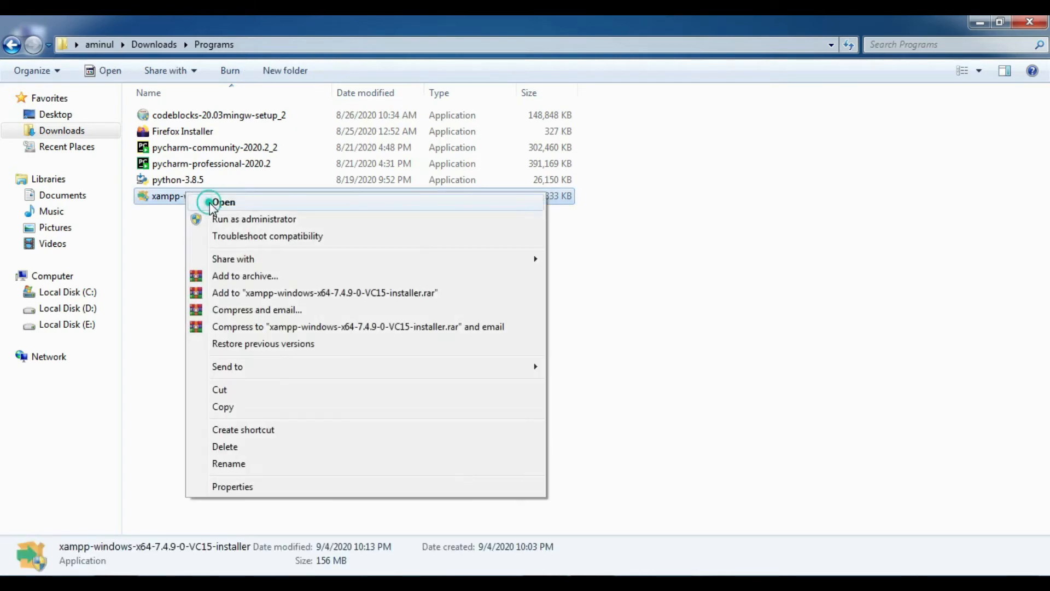
{"action": "left_click", "coordinate": [212, 203]}
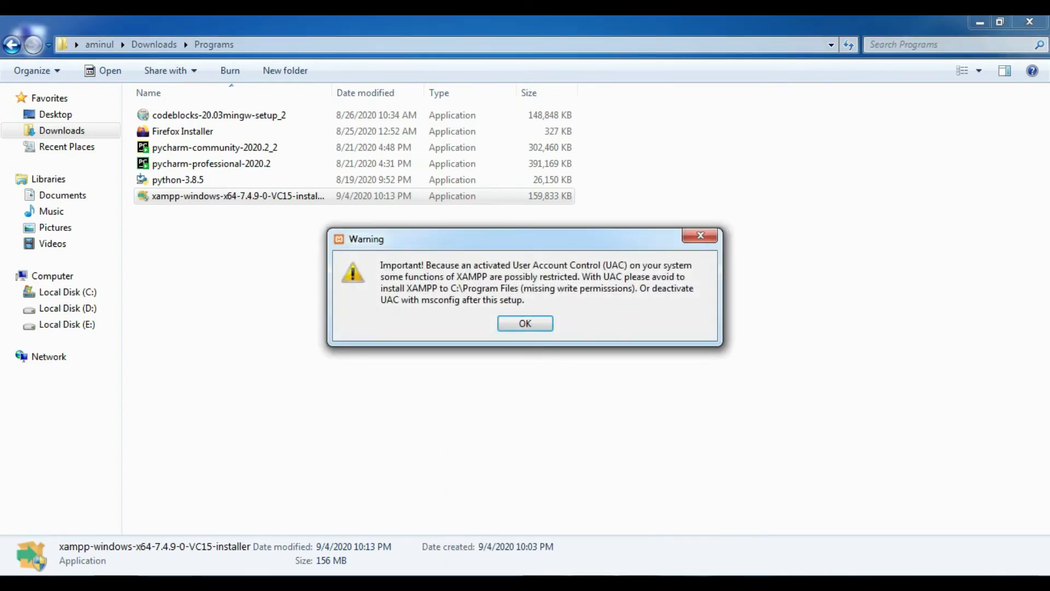
{"action": "left_click", "coordinate": [698, 238]}
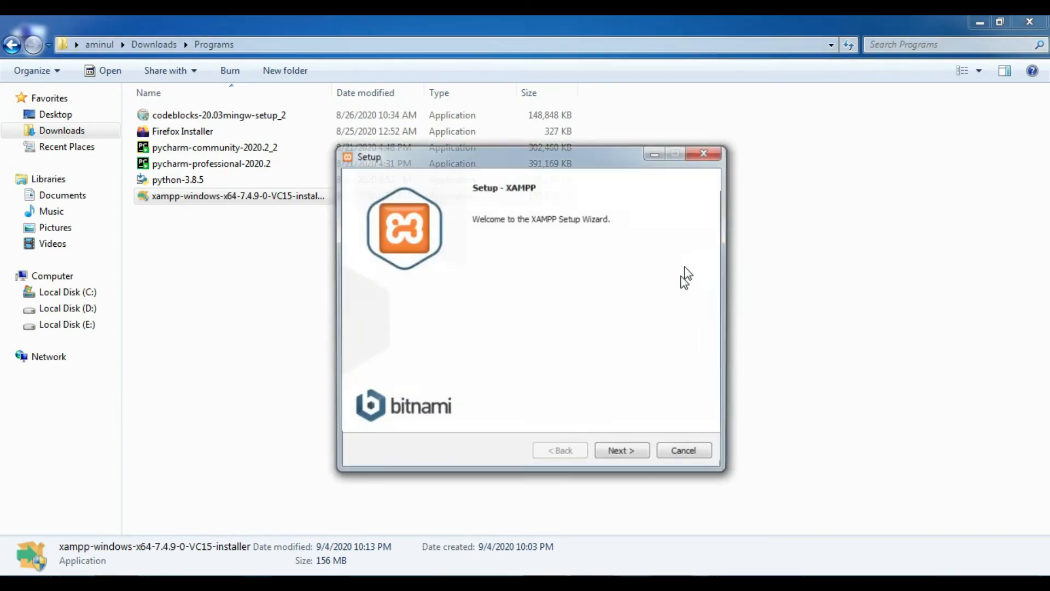
Accept the XAMPP setup options: all components, folder C:\xampp, English language and Learn more about Bitnami for XAMPP enabled
{"action": "left_click", "coordinate": [631, 454]}
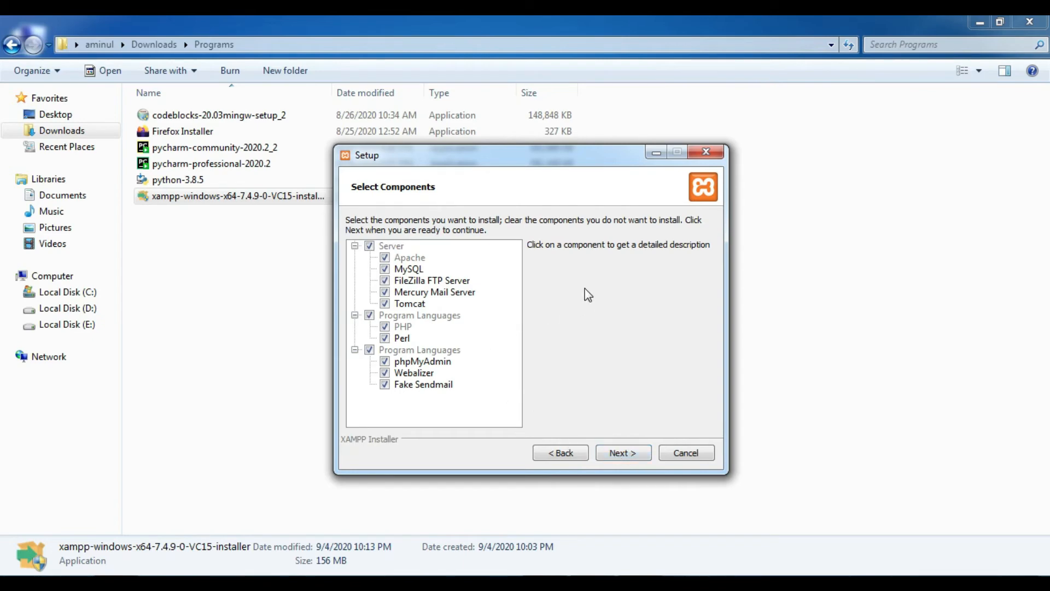
{"action": "left_click", "coordinate": [626, 457]}
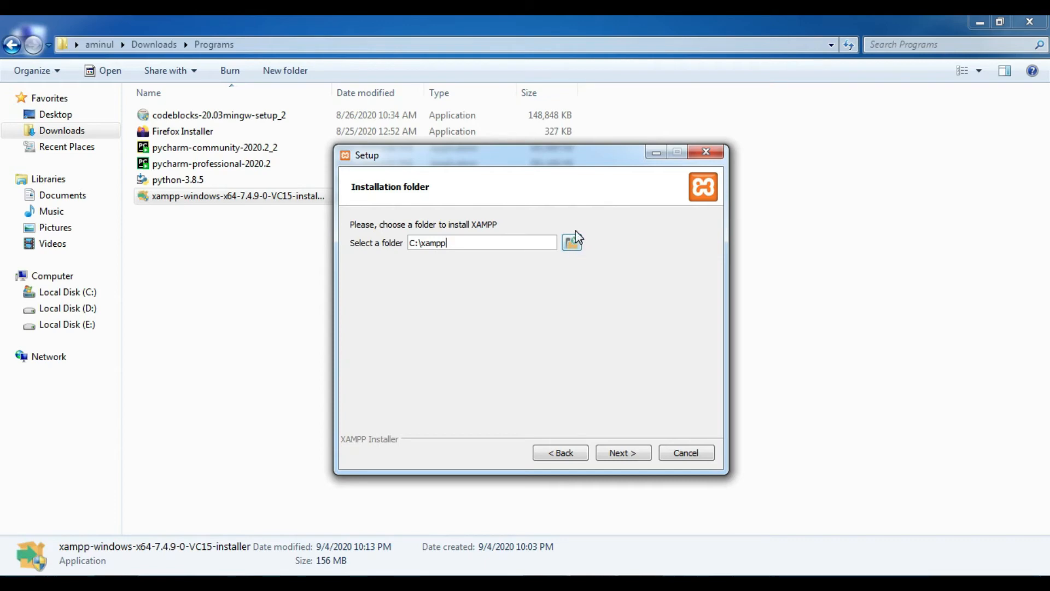
{"action": "left_click", "coordinate": [622, 451]}
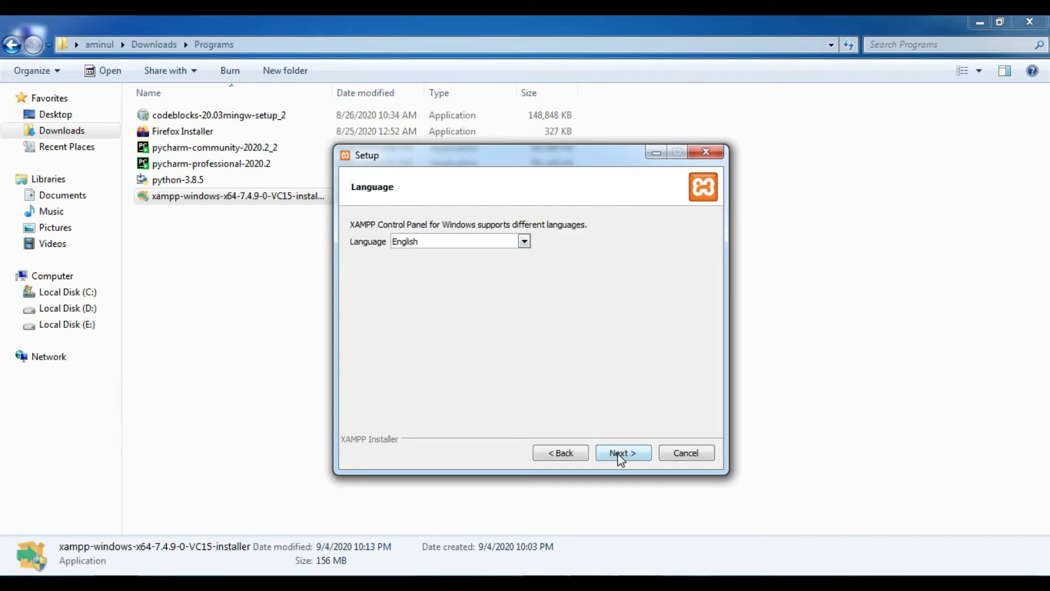
{"action": "left_click", "coordinate": [623, 453]}
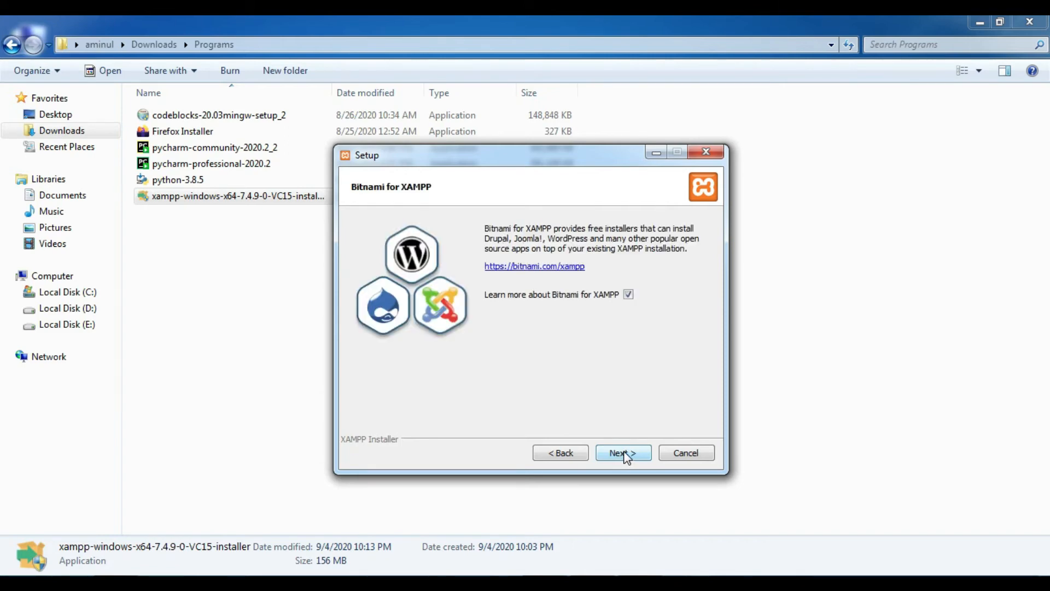
{"action": "left_click", "coordinate": [620, 454]}
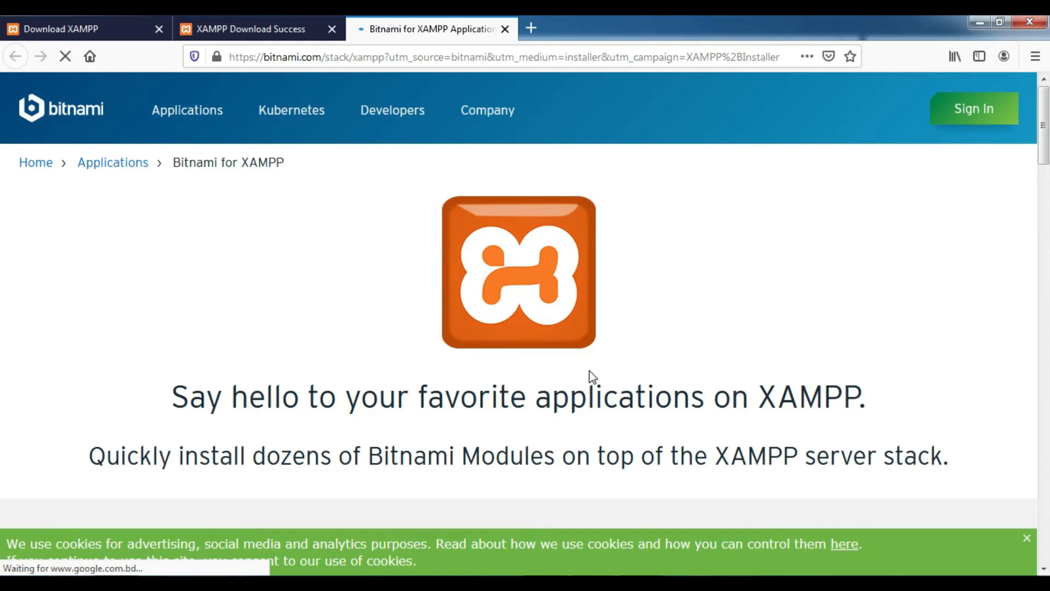
Look through the Bitnami for XAMPP page, return to the setup wizard and start the installation
{"action": "scroll", "coordinate": [698, 405], "scroll_direction": "down", "scroll_amount": 6}
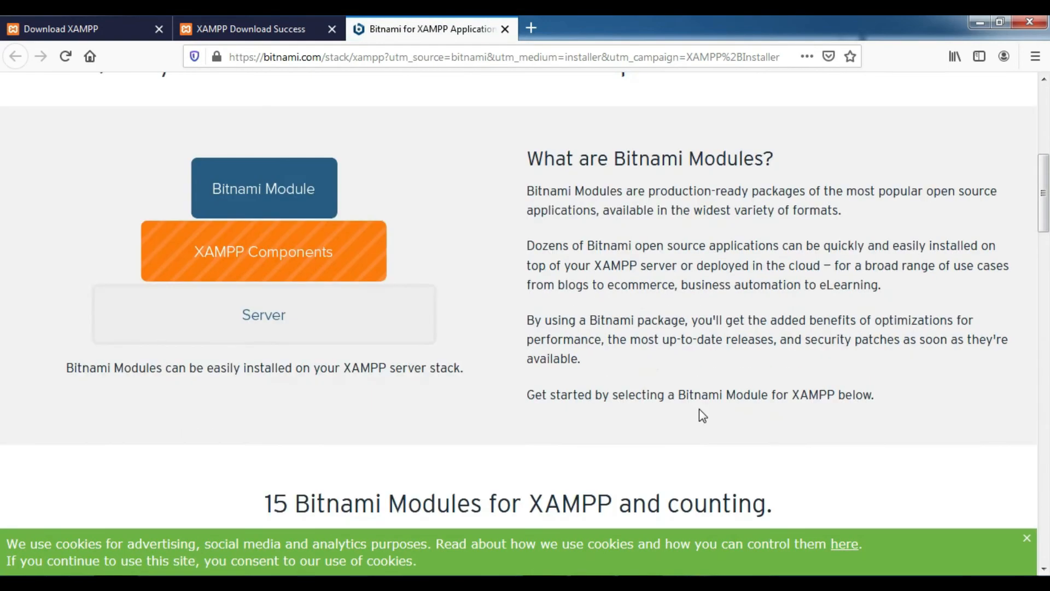
{"action": "scroll", "coordinate": [699, 416], "scroll_direction": "down", "scroll_amount": 12}
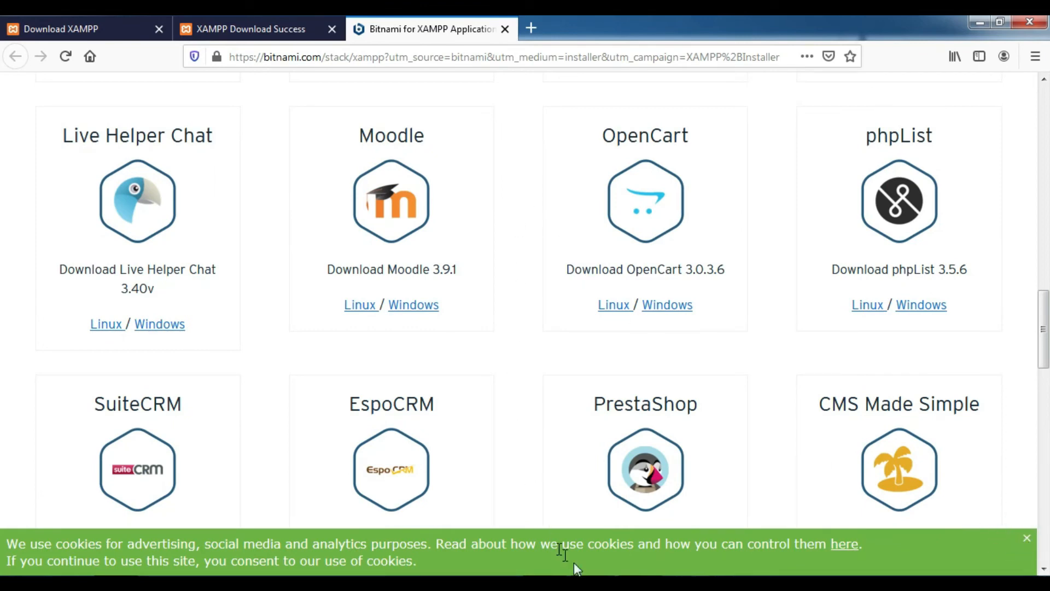
{"action": "left_click", "coordinate": [629, 582]}
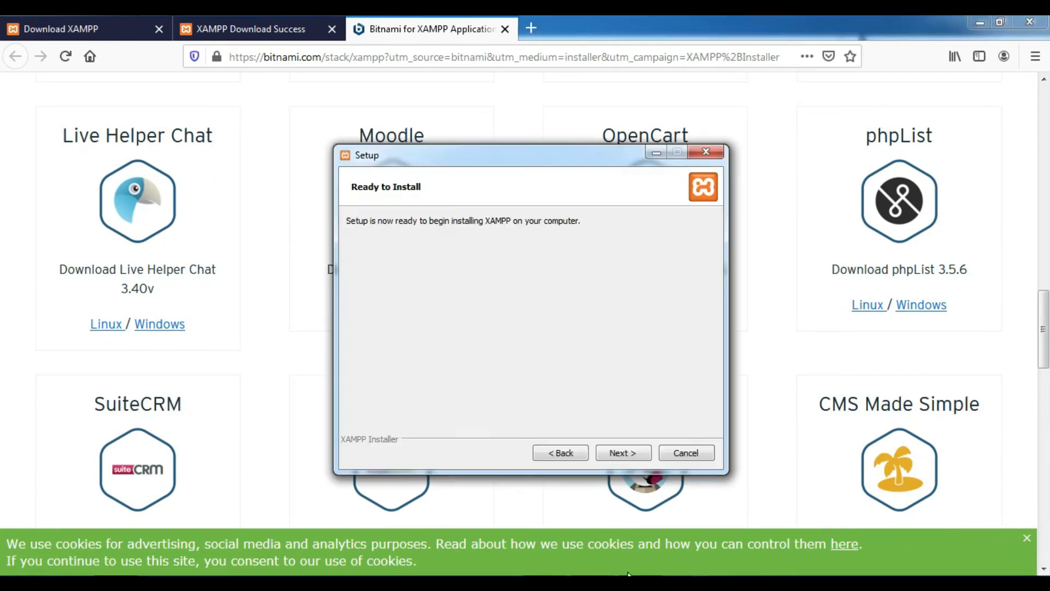
{"action": "left_click", "coordinate": [622, 454]}
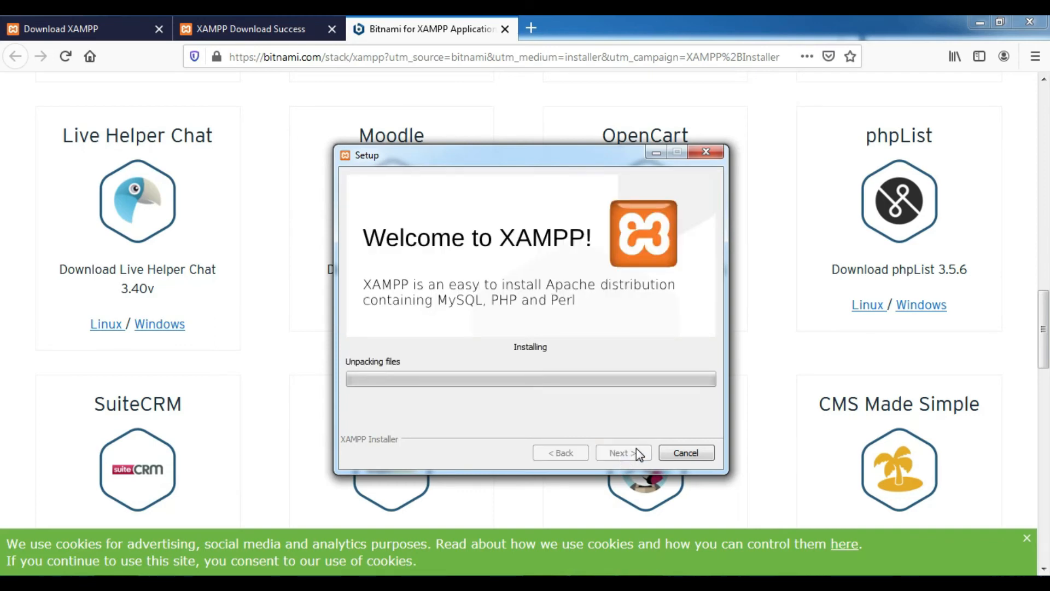
Close the Bitnami and XAMPP Download Success pages, the browser and the Programs folder window
{"action": "left_click", "coordinate": [505, 29]}
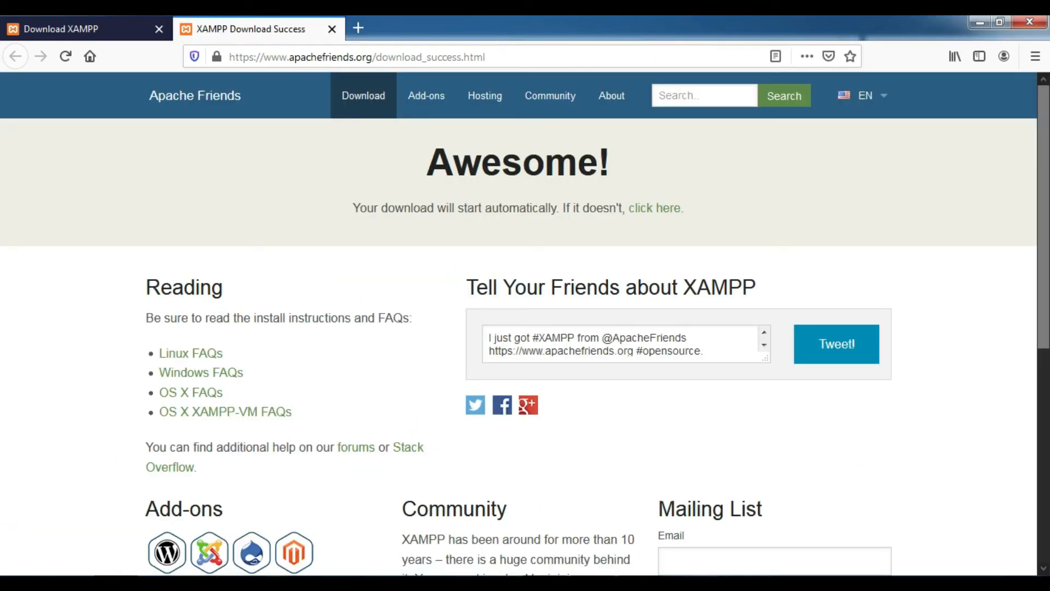
{"action": "left_click", "coordinate": [640, 583]}
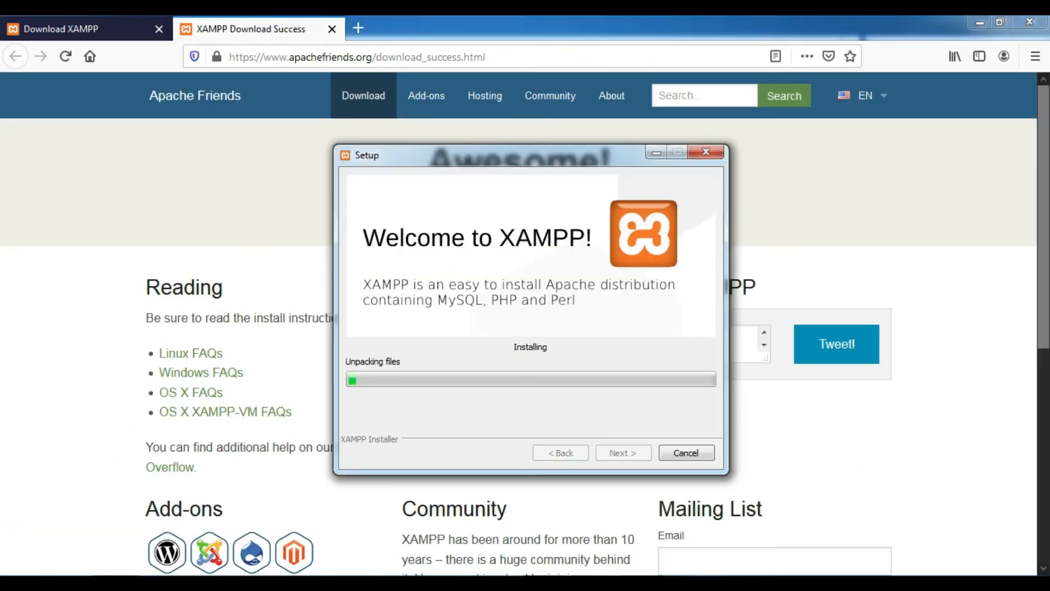
{"action": "left_click", "coordinate": [332, 29]}
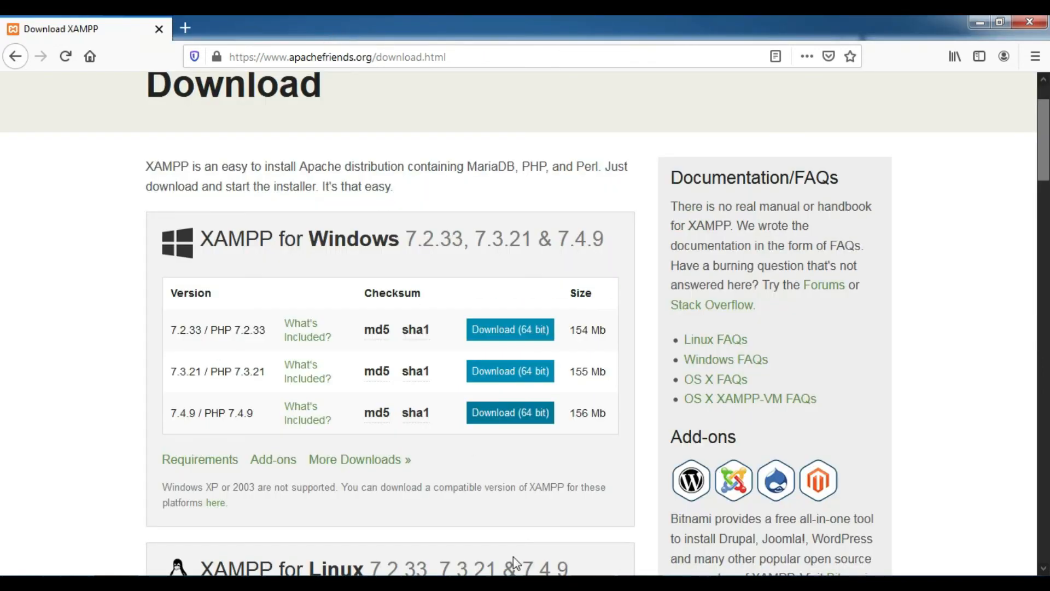
{"action": "left_click", "coordinate": [1036, 22]}
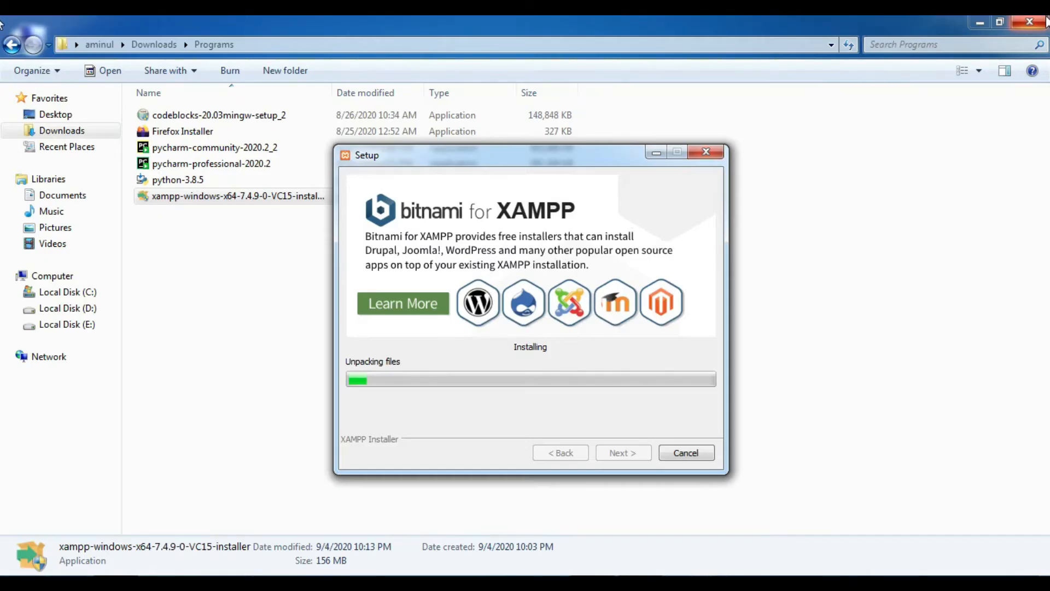
{"action": "left_click", "coordinate": [1034, 21]}
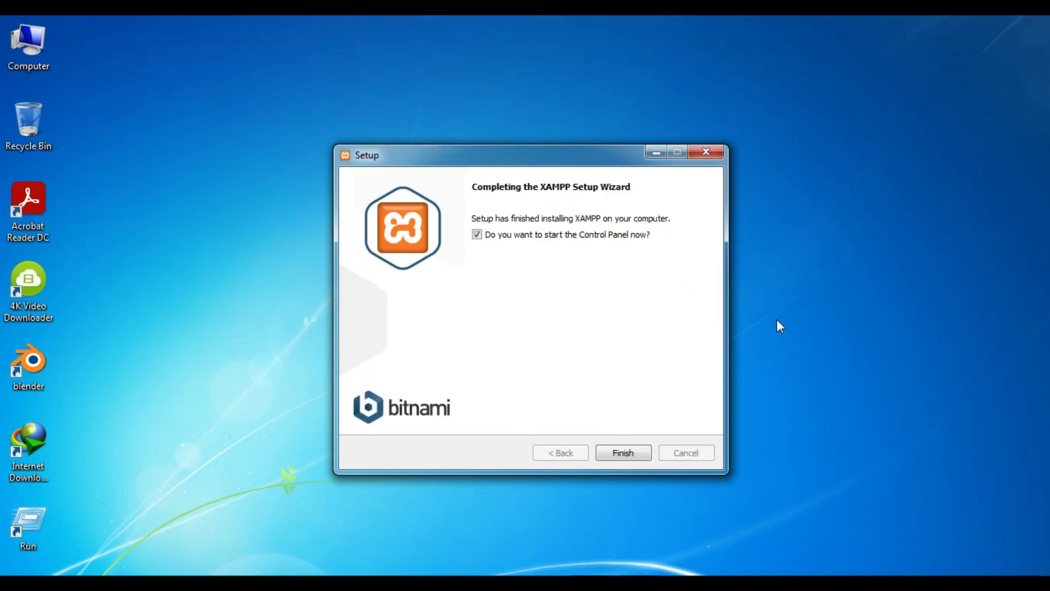
Finish the XAMPP setup with the option to start the Control Panel enabled
{"action": "left_click", "coordinate": [620, 453]}
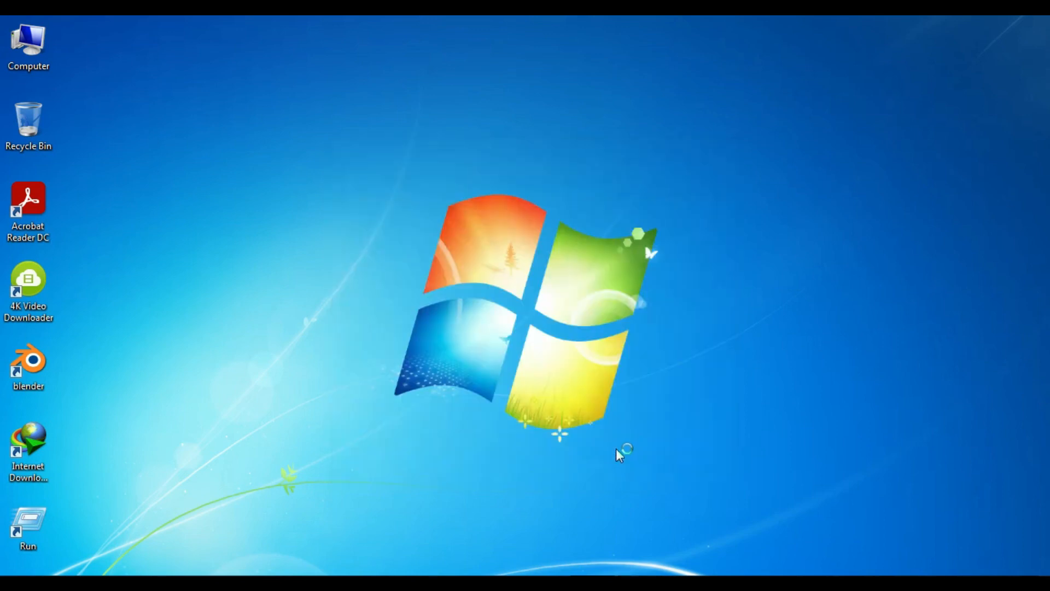